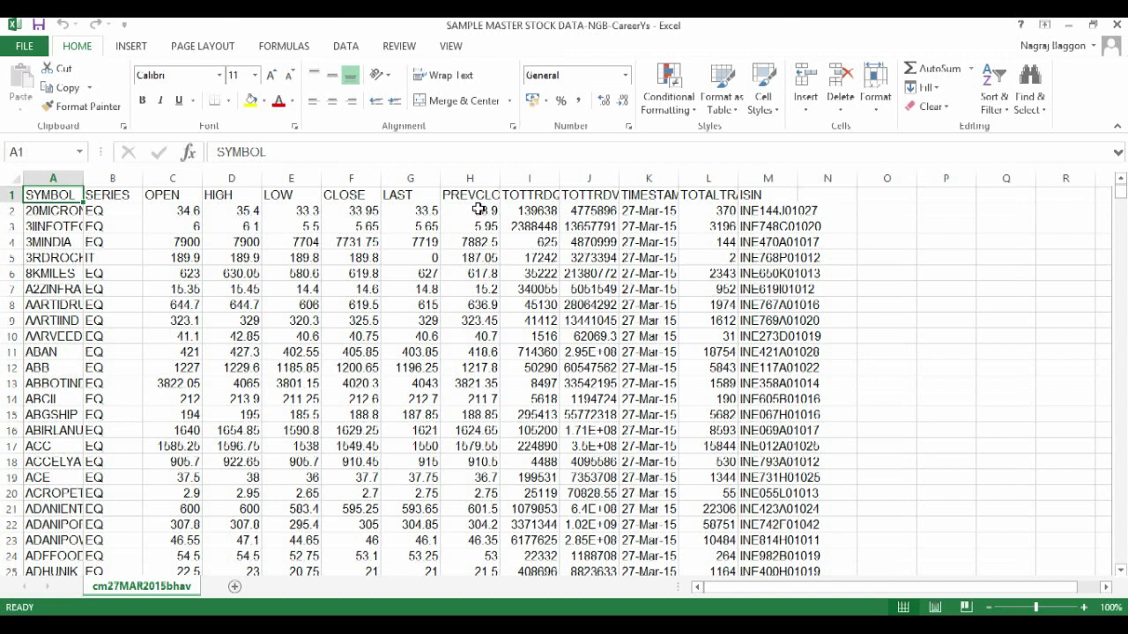
Create a new blank workbook and enter the headers STOCK, OPEN, HIGH, LOW and CLOSE in A1:E1
key("ctrl+n")
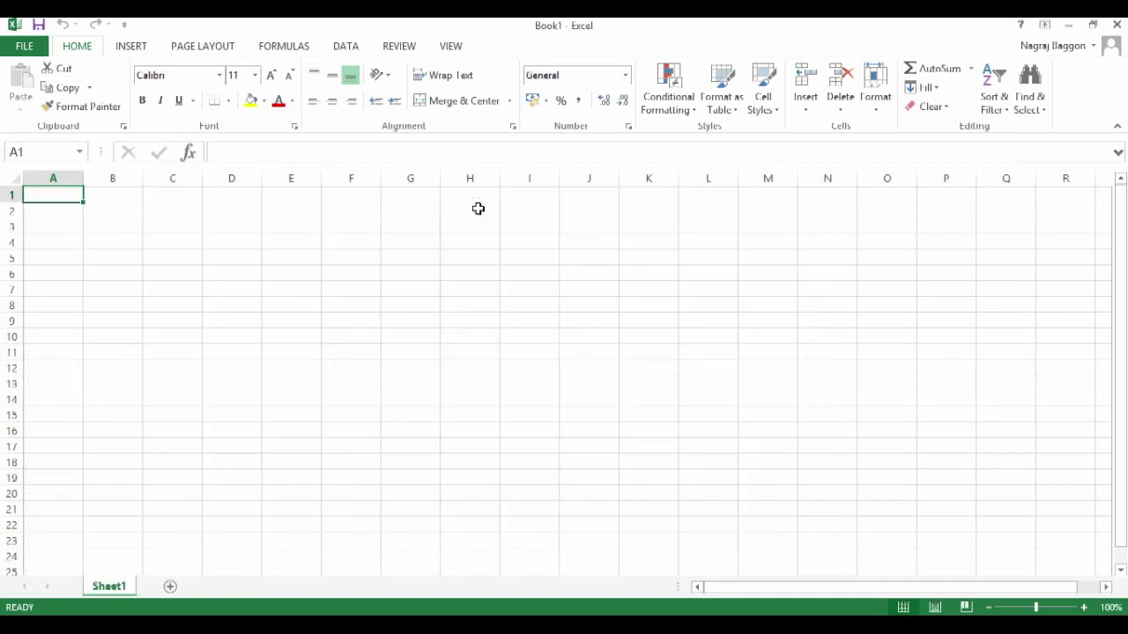
type("STOCK")
key("Tab")
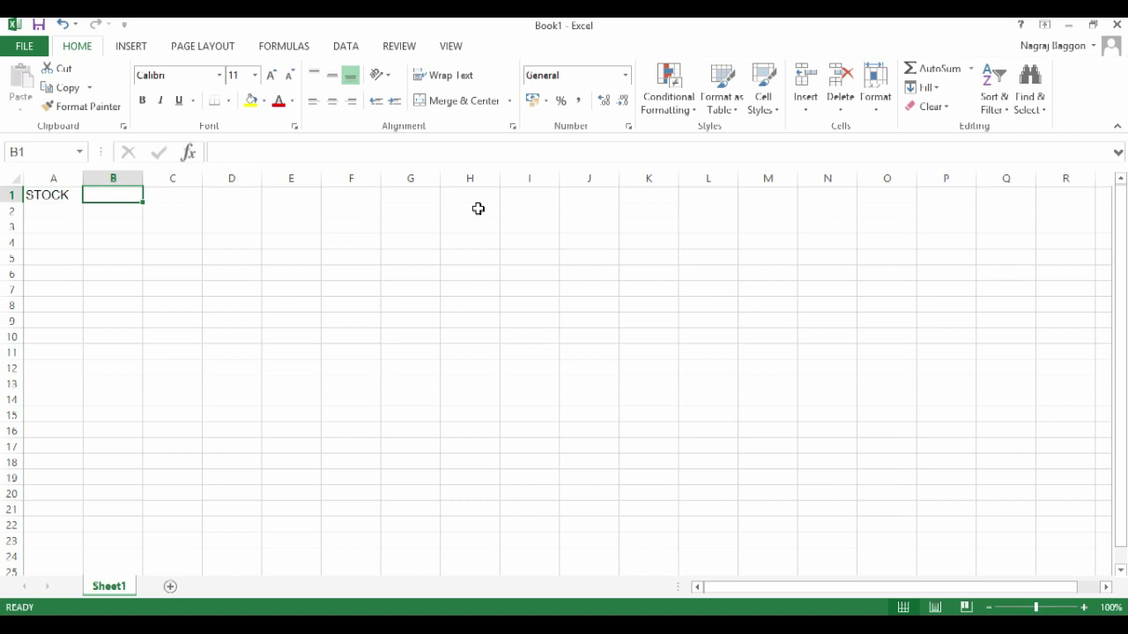
type("OPEN")
key("Tab")
type("HIGH")
key("Tab")
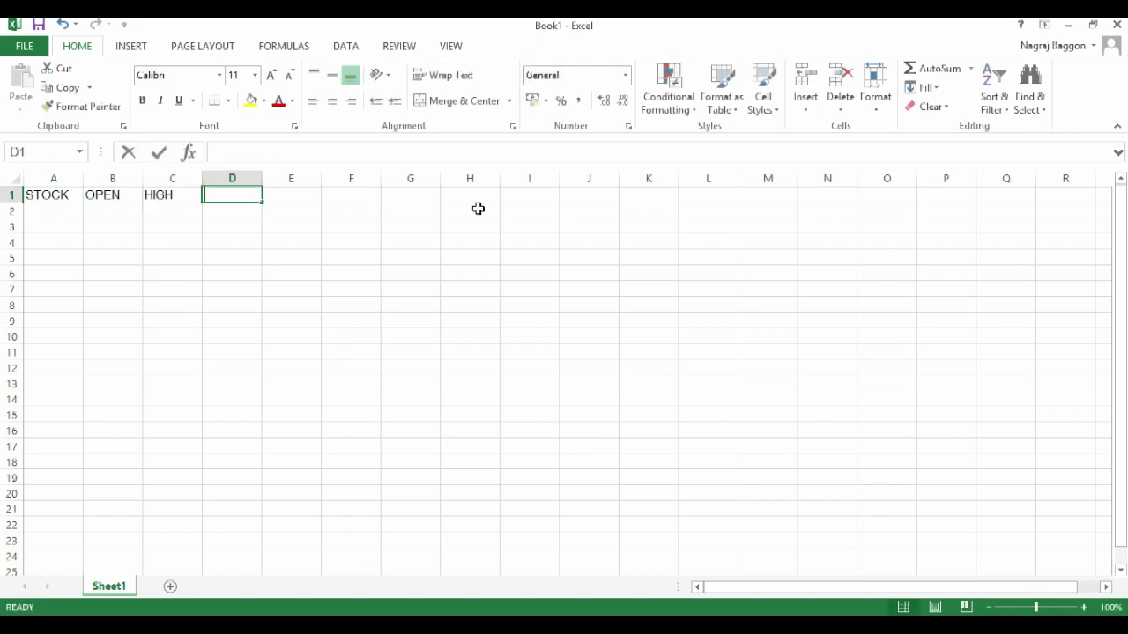
type("LOW")
key("Tab")
type("CLOSE")
key("Return")
List the stocks SBIN, LT, TATASTEEL, RELINFRA, APPLE and GOOGLE in A2:A7 and autofit the width of column A
type("SBIN")
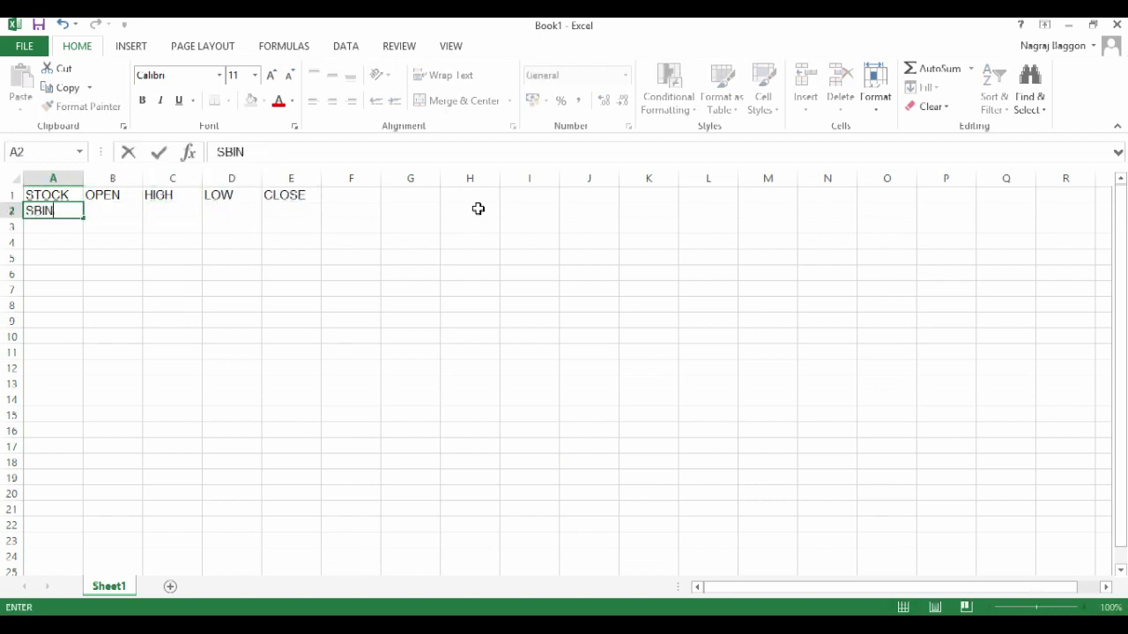
type(" I T TATASTEEL")
key("alt+h")
type("oiRELINFRA APPLE")
key("Return")
type("GOOGLE")
key("Return")
Begin a VLOOKUP formula in B2 with cell A2 as the lookup value
key("Up")
key("Up")
key("Up")
key("Up")
key("Up")
key("Up")
key("Right")
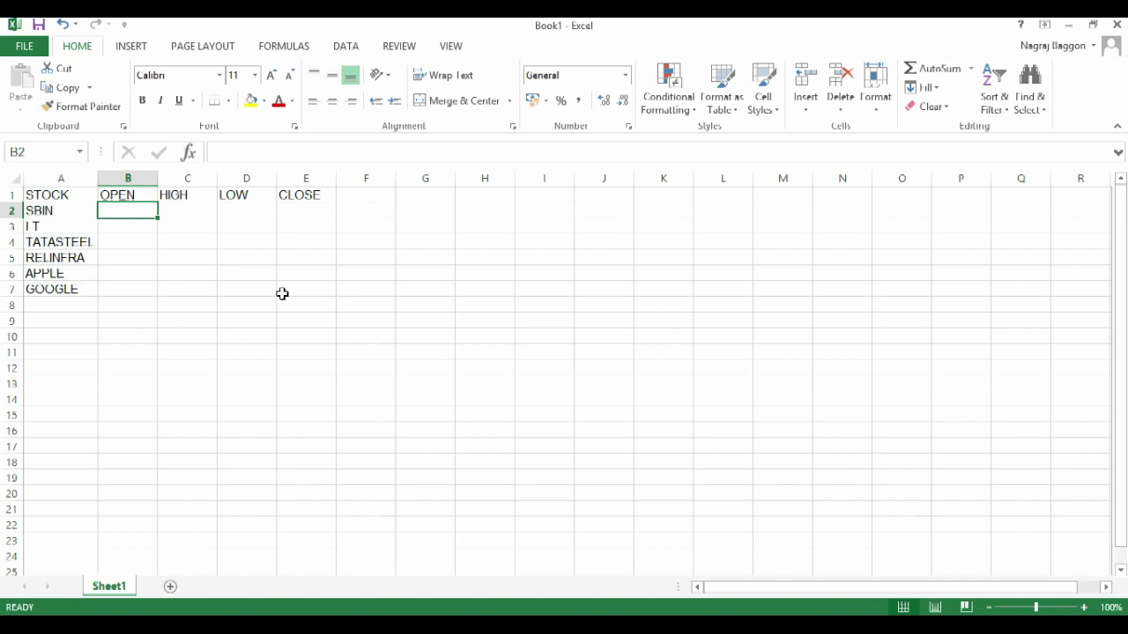
type("=VL")
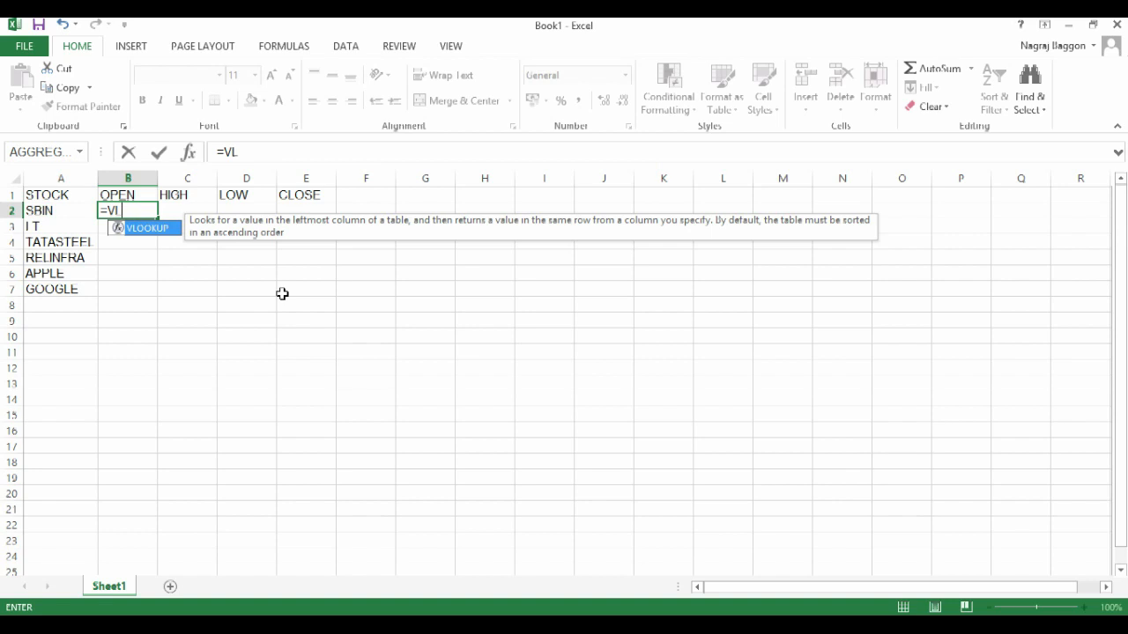
key("Tab")
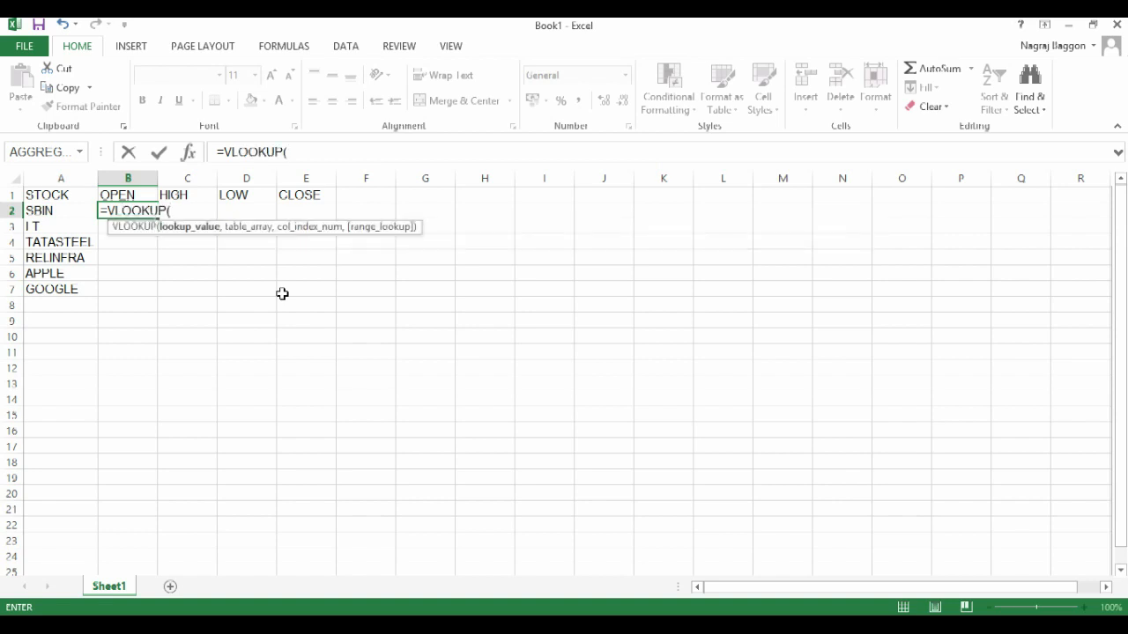
key("Left")
type(",")
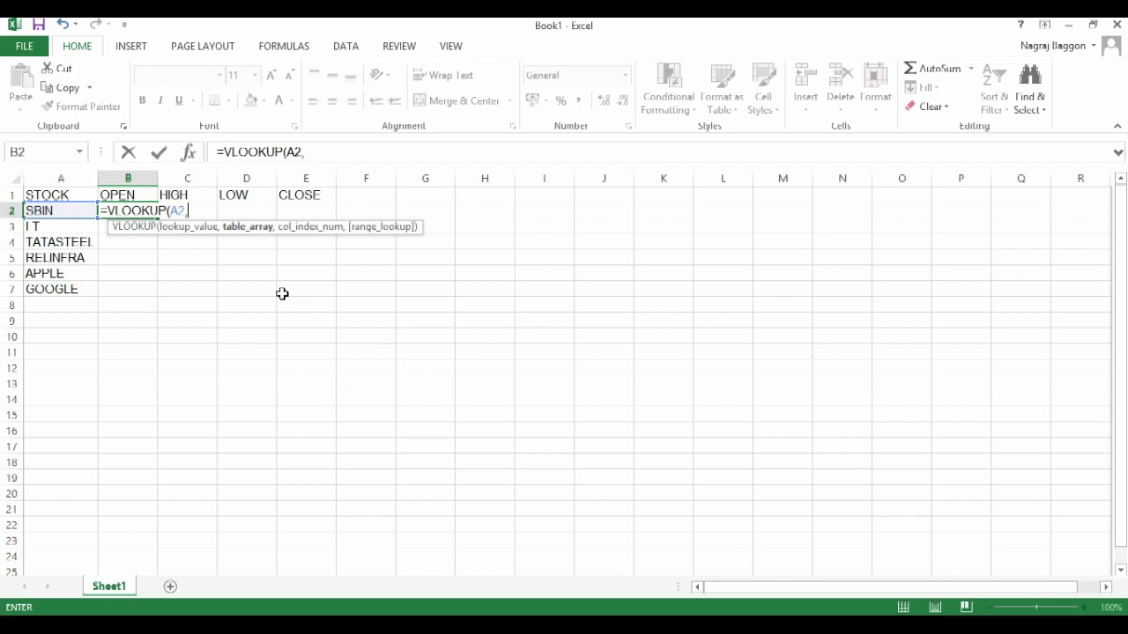
Complete the OPEN formula with range A1:F1574 of the master stock data workbook, column index 3 and range lookup 0
key("ctrl+Tab")
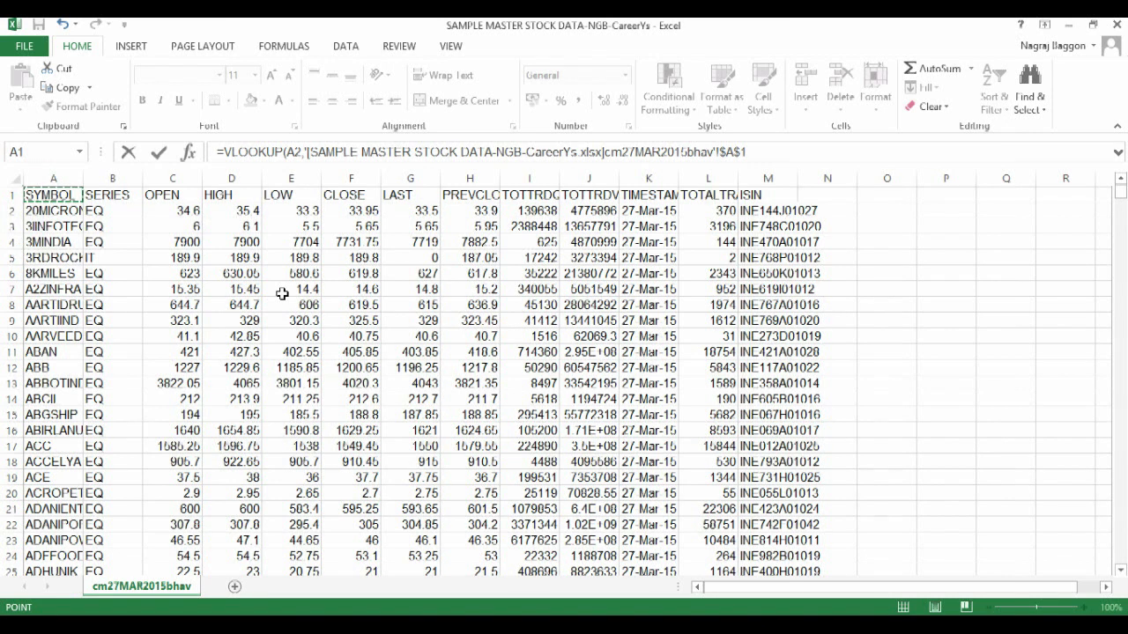
key("shift+Right")
key("shift+Right")
key("shift+Right")
key("shift+Right")
key("shift+Right")
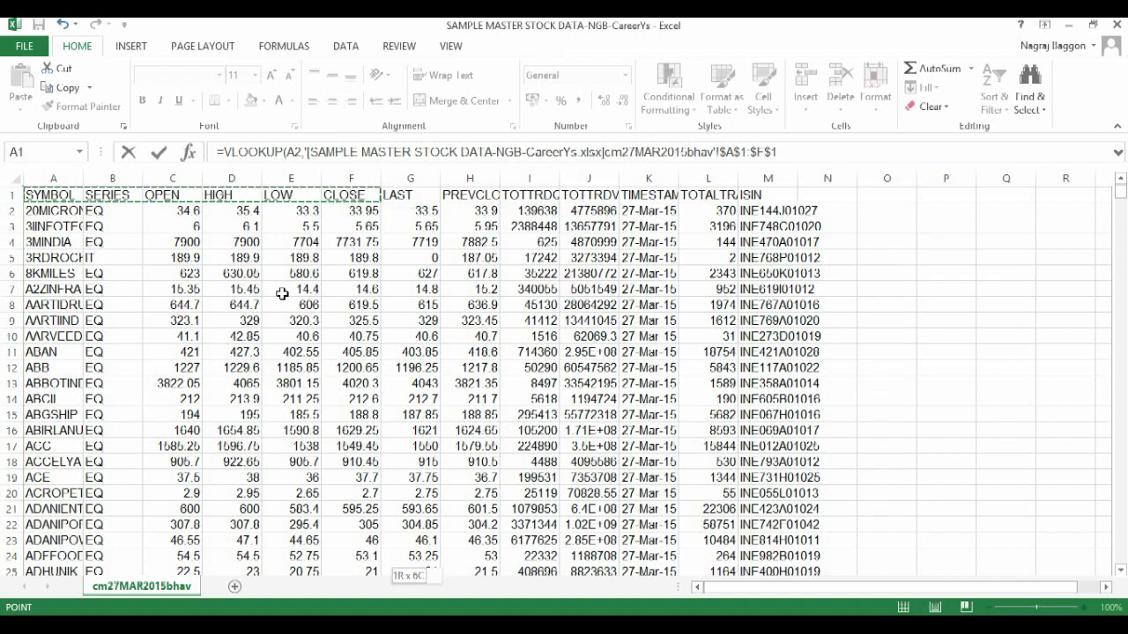
key("ctrl+shift+Down")
type(",3")
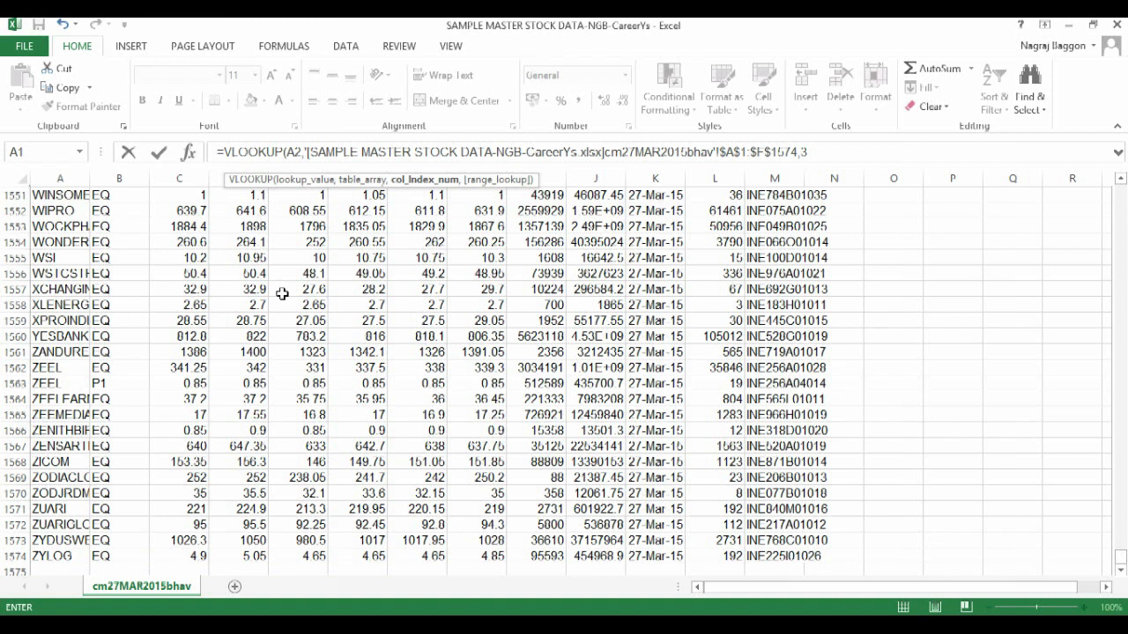
type(",0")
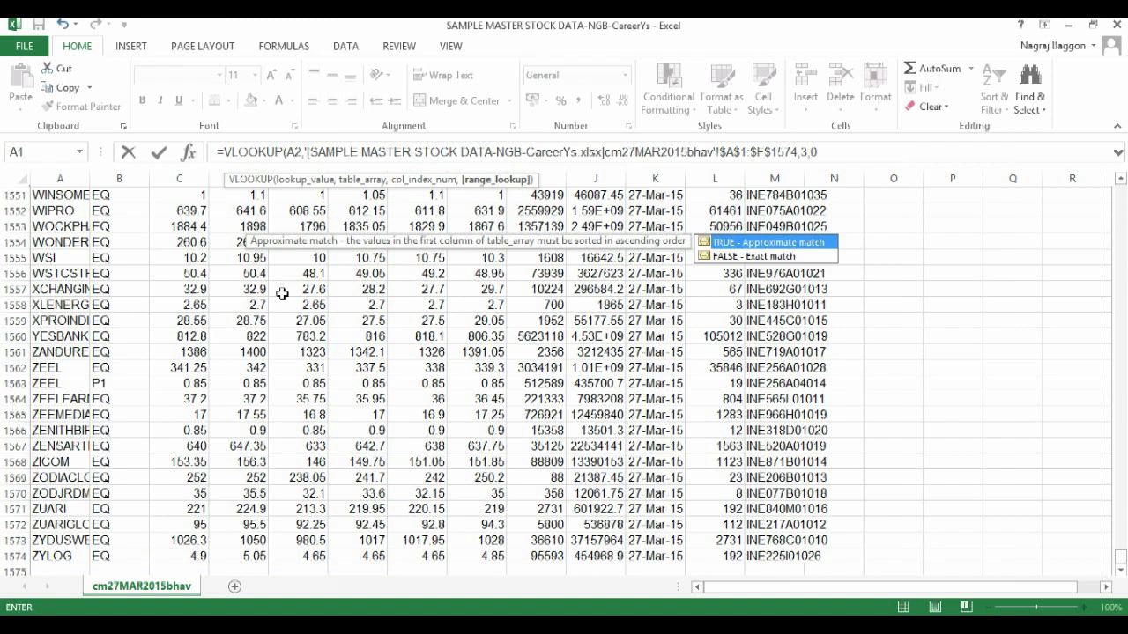
key("Return")
key("Up")
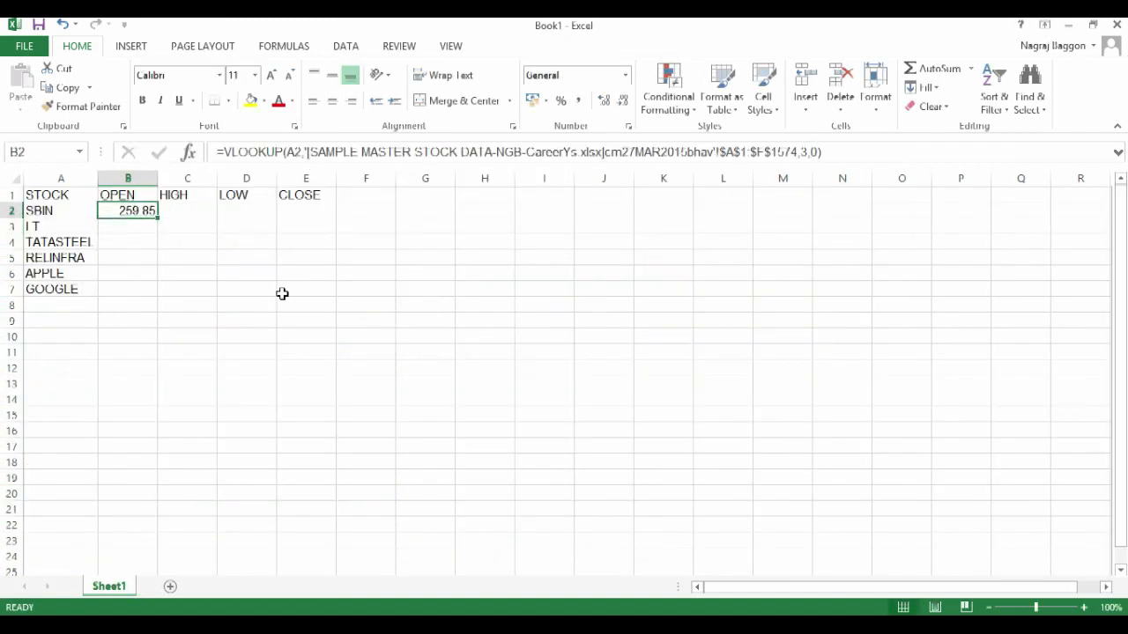
Begin a VLOOKUP formula for HIGH in C2 with cell A2 as the lookup value
left_click(183, 208)
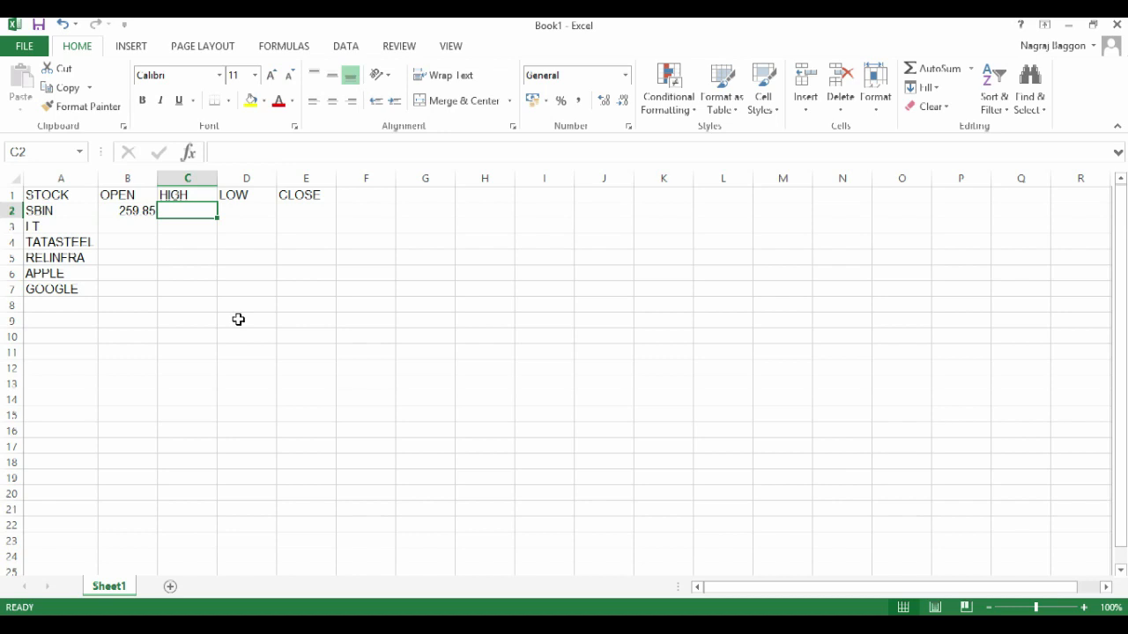
type("=VLOOKUP(")
key("Left")
key("Left")
type(",")
Complete the HIGH formula with range A1:D1574 of the master stock data workbook, column index 4 and range lookup 0
key("ctrl+Tab")
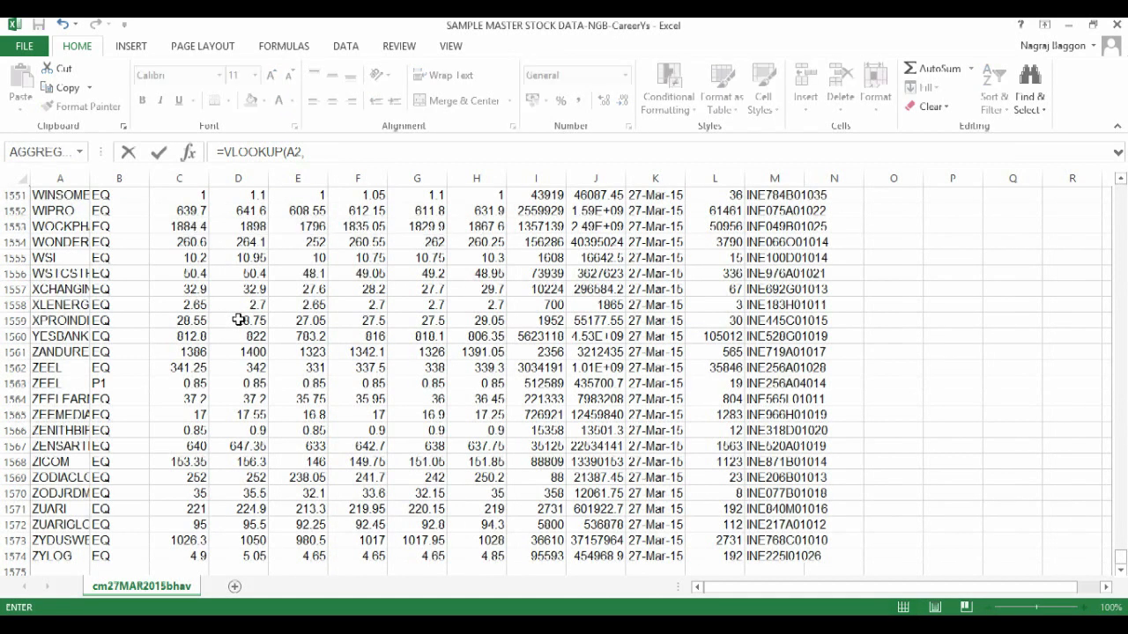
key("ctrl+Home")
key("shift+Right")
key("shift+Right")
key("shift+Right")
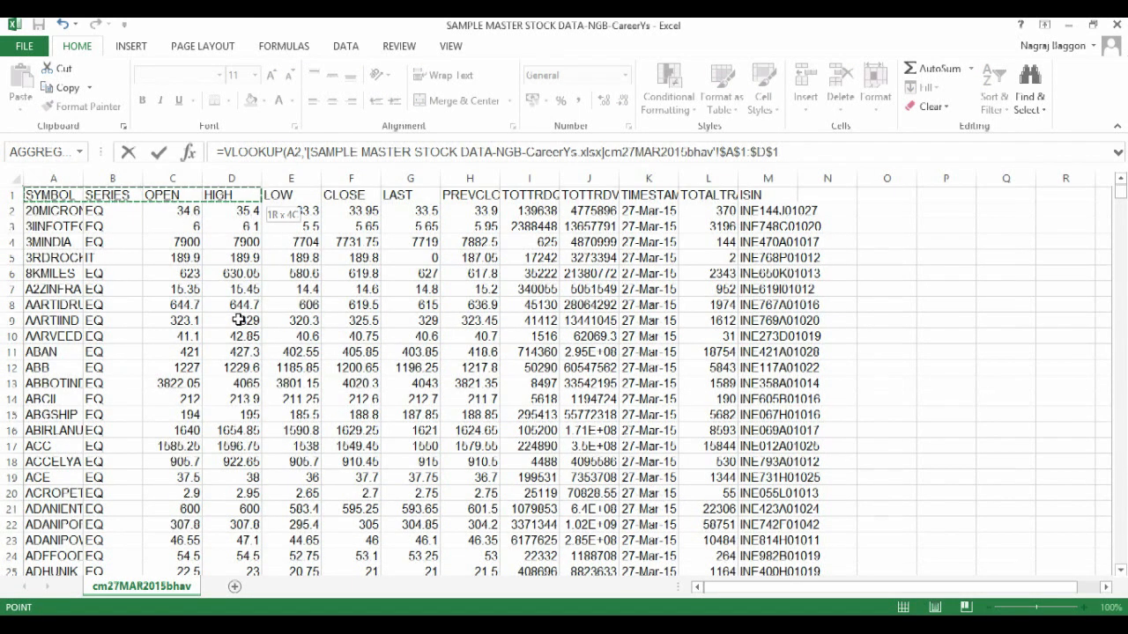
key("ctrl+shift+Down")
type(",4,0")
key("Return")
key("Up")
Begin a VLOOKUP formula for LOW in D2 with cell A2 as the lookup value
key("Right")
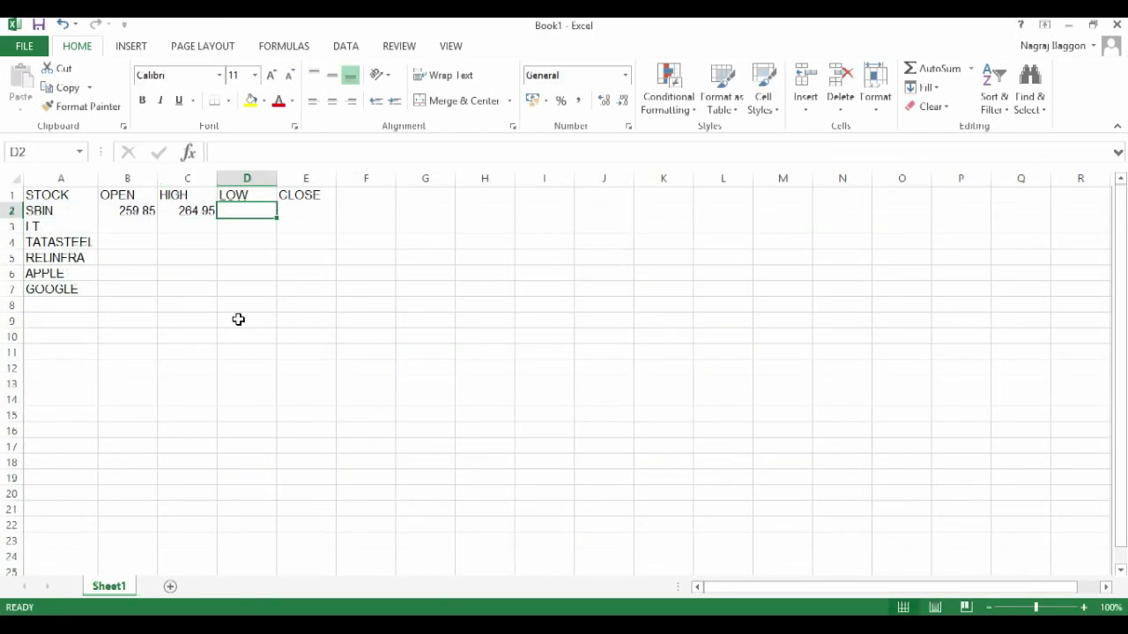
type("=VL")
key("Tab")
key("Left")
key("Left")
key("Left")
type(",")
Complete the LOW formula with range A1:E1574 of the master stock data workbook, column index 5 and range lookup 0
key("ctrl+Tab")
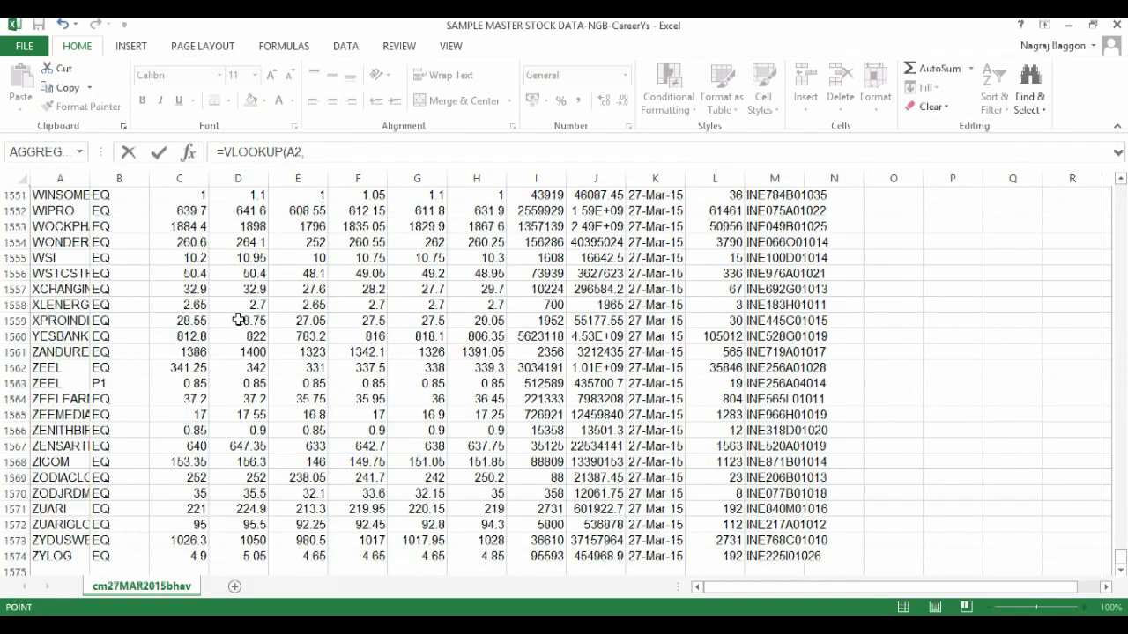
key("ctrl+Home")
key("shift+Right")
key("shift+Right")
key("shift+Right")
key("shift+Right")
key("ctrl+shift+Down")
type(",5,0")
key("ctrl+Return")
Begin a VLOOKUP formula for CLOSE in E2 with cell A2 as the lookup value
key("Right")
type("=VL")
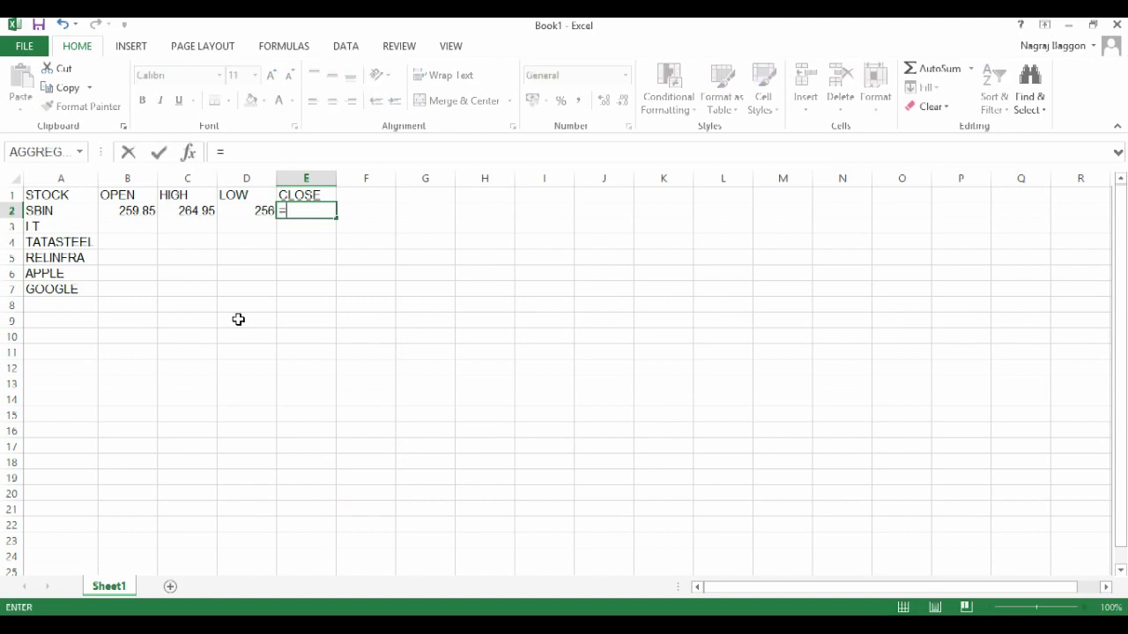
key("Tab")
key("Left")
key("Left")
key("Left")
key("Left")
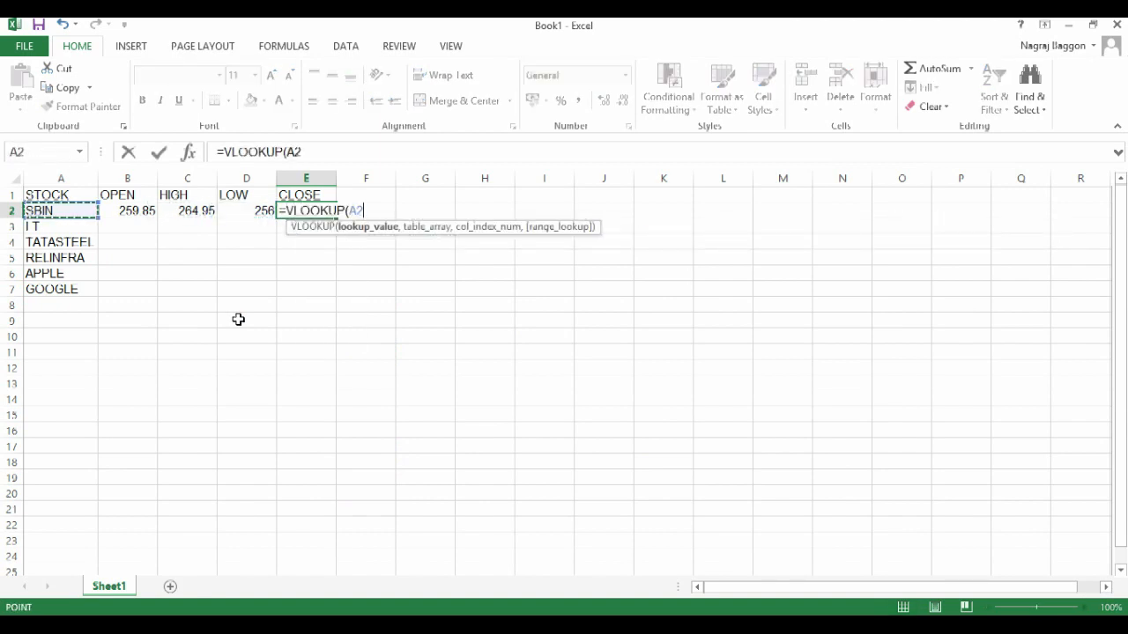
type(",")
Complete the CLOSE formula with range A1:F1574 of the master stock data workbook, column index 6 and range lookup 0
key("ctrl+Tab")
key("ctrl+Home")
key("shift+Right")
key("shift+Right")
key("shift+Right")
key("shift+Right")
key("shift+Right")
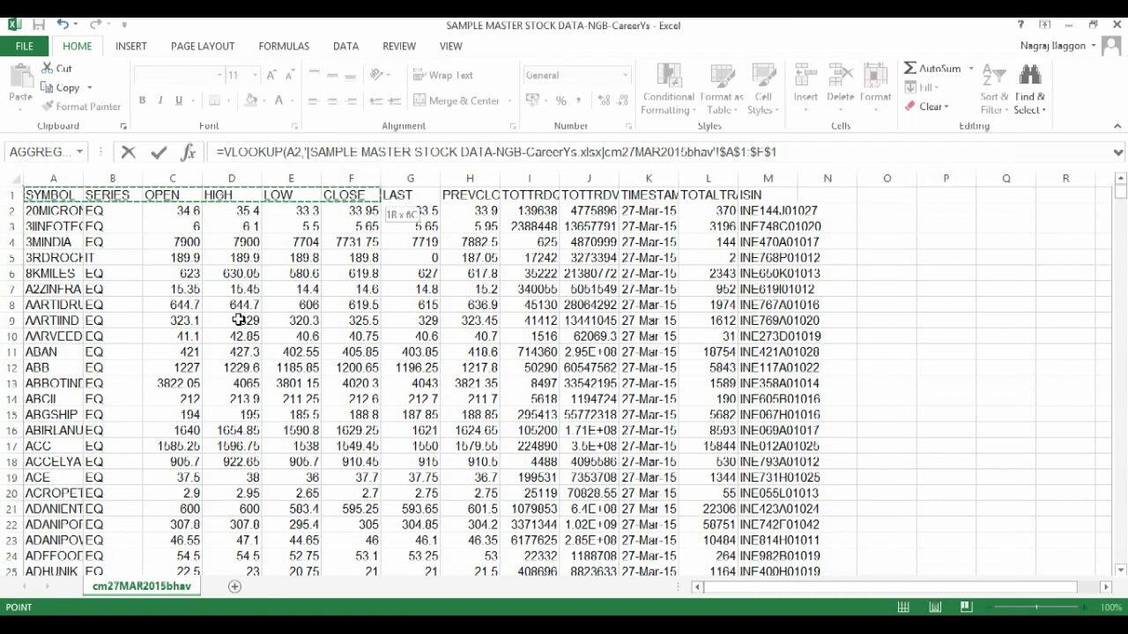
key("ctrl+shift+Down")
type(",6,0")
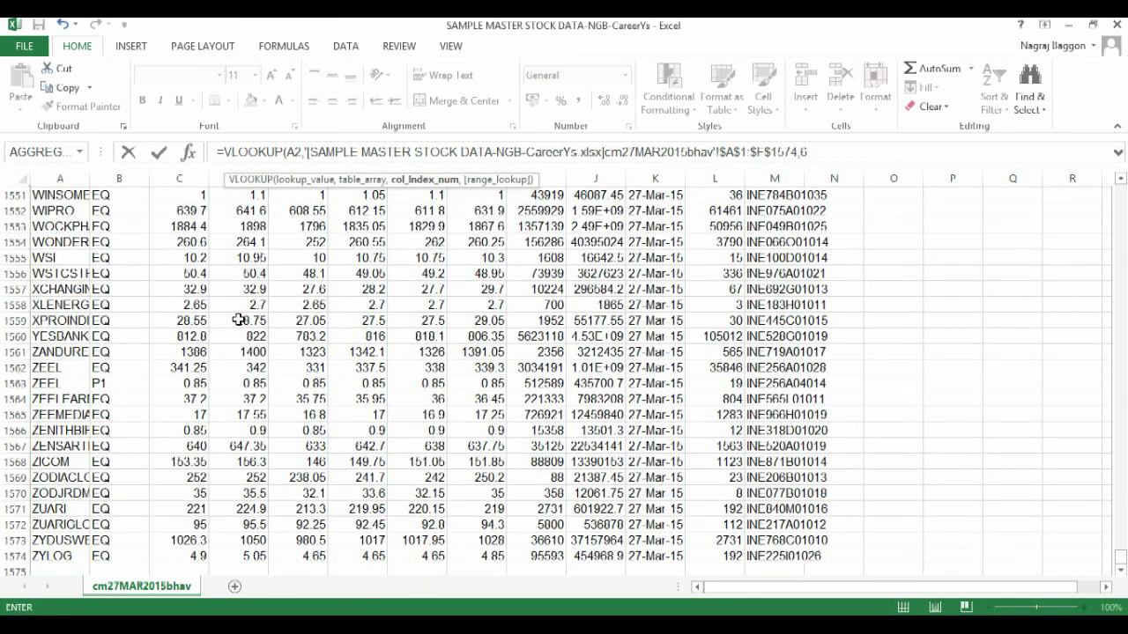
key("Return")
Fill the four VLOOKUP formulas in B2:E2 down to row 7 for the remaining stocks
key("Left")
key("Left")
key("Left")
key("Up")
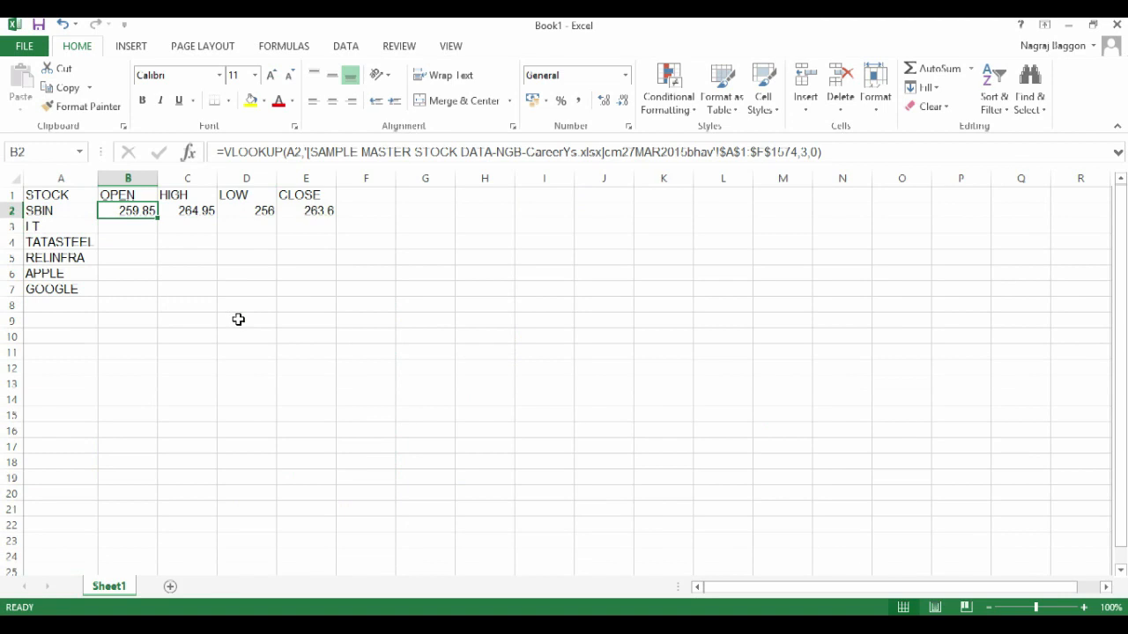
key("shift+Right")
key("shift+Right")
key("shift+Right")
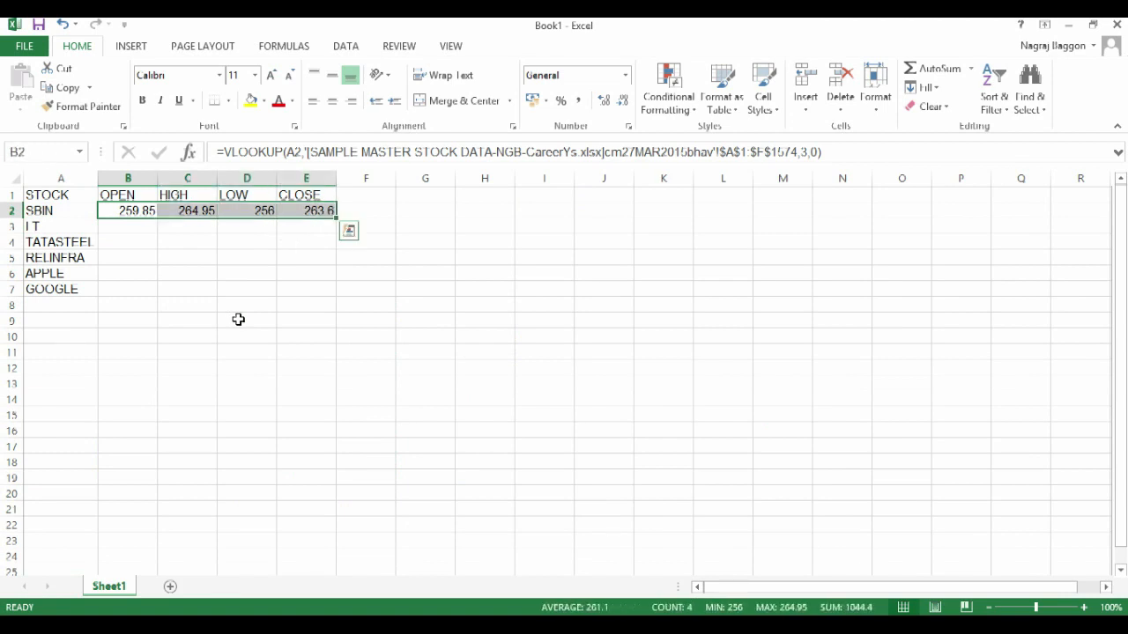
left_click_drag(337, 219, 339, 296)
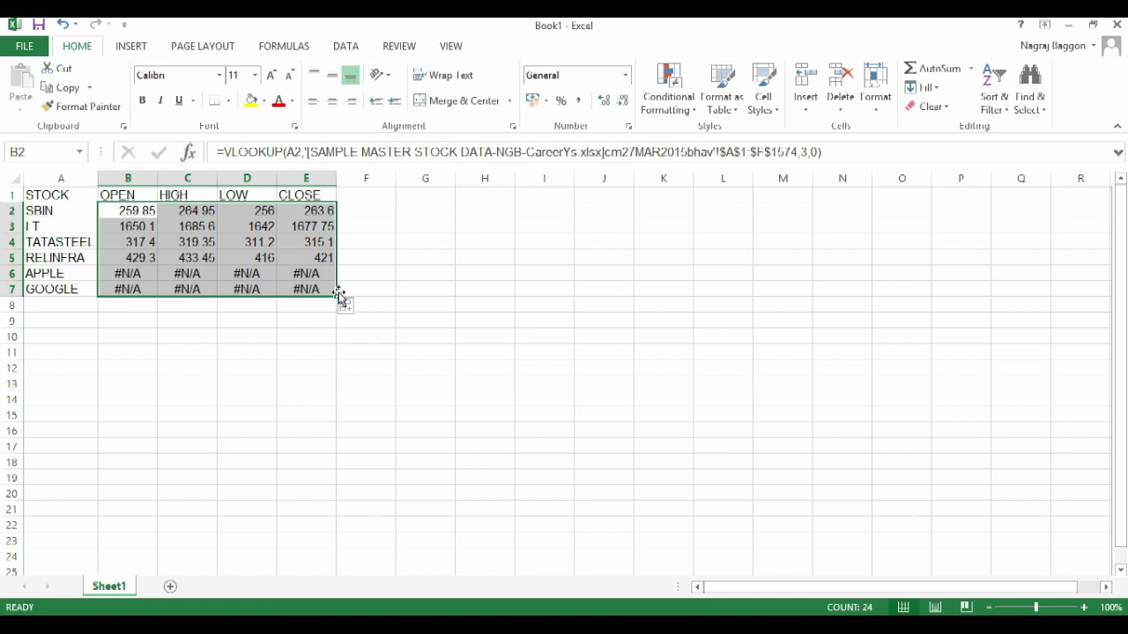
Highlight the APPLE and GOOGLE rows (A6:E7) in yellow and select cell B2
left_click_drag(69, 274, 291, 288)
left_click(251, 100)
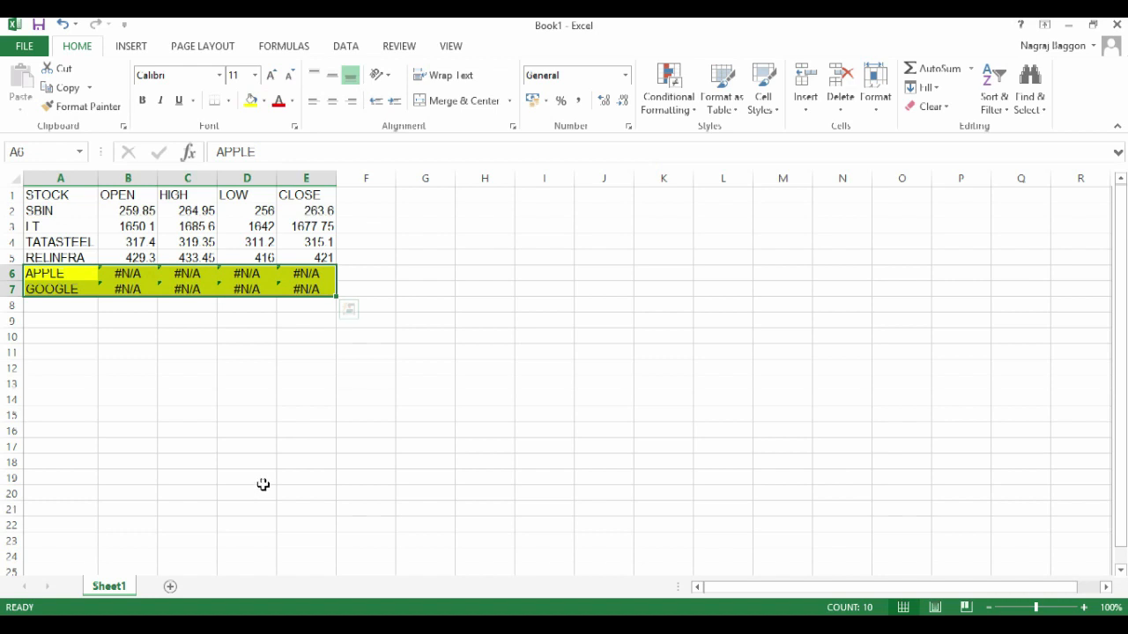
left_click(48, 305)
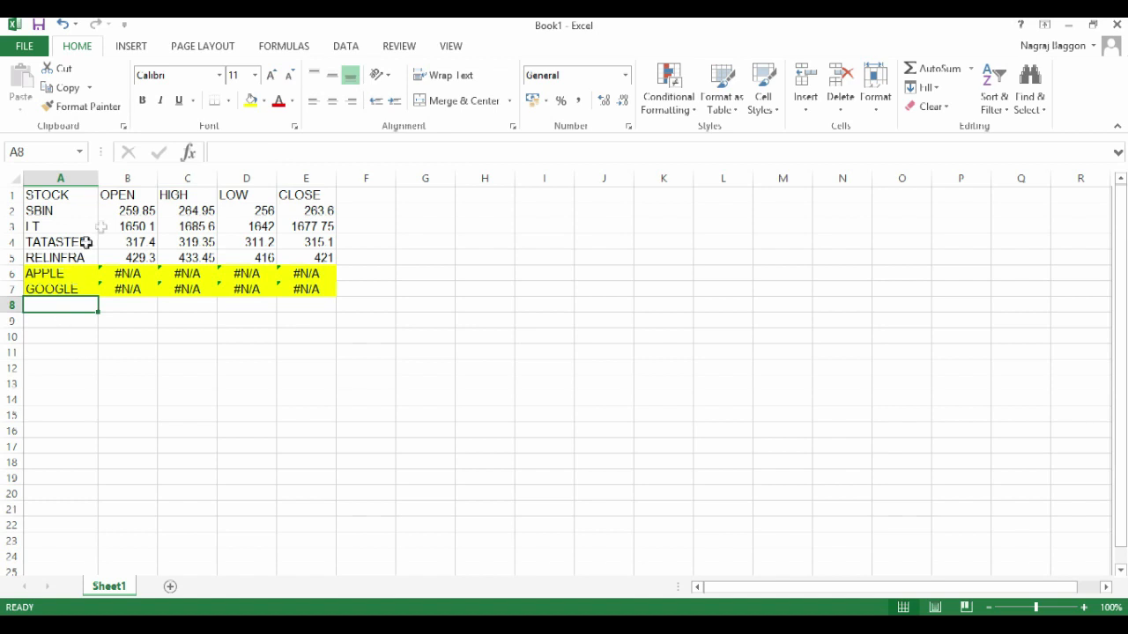
left_click(127, 211)
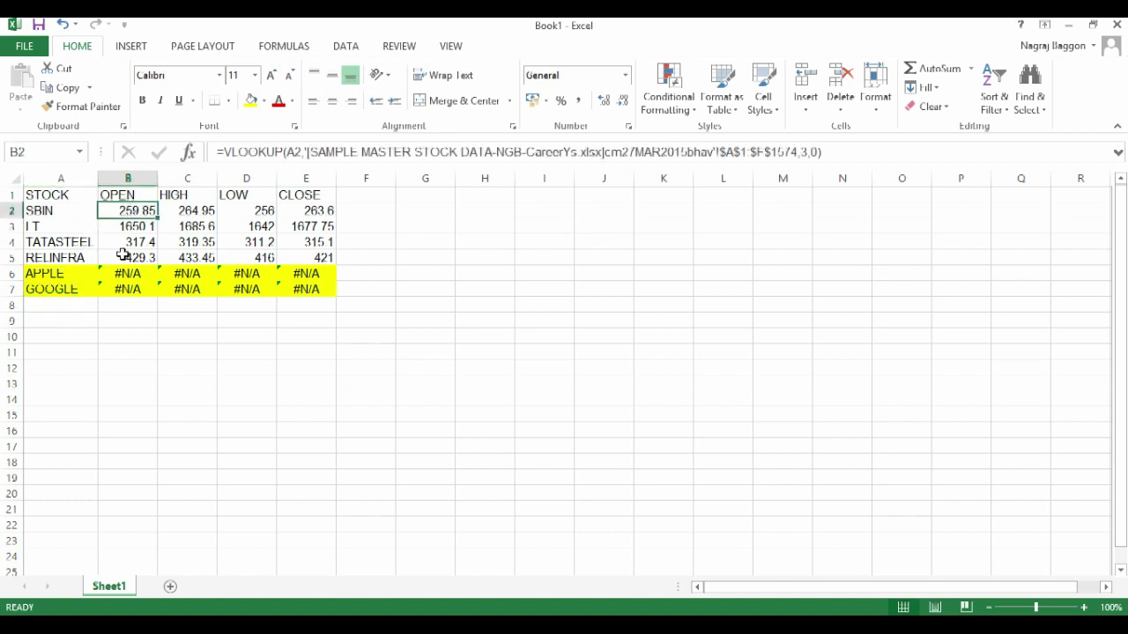